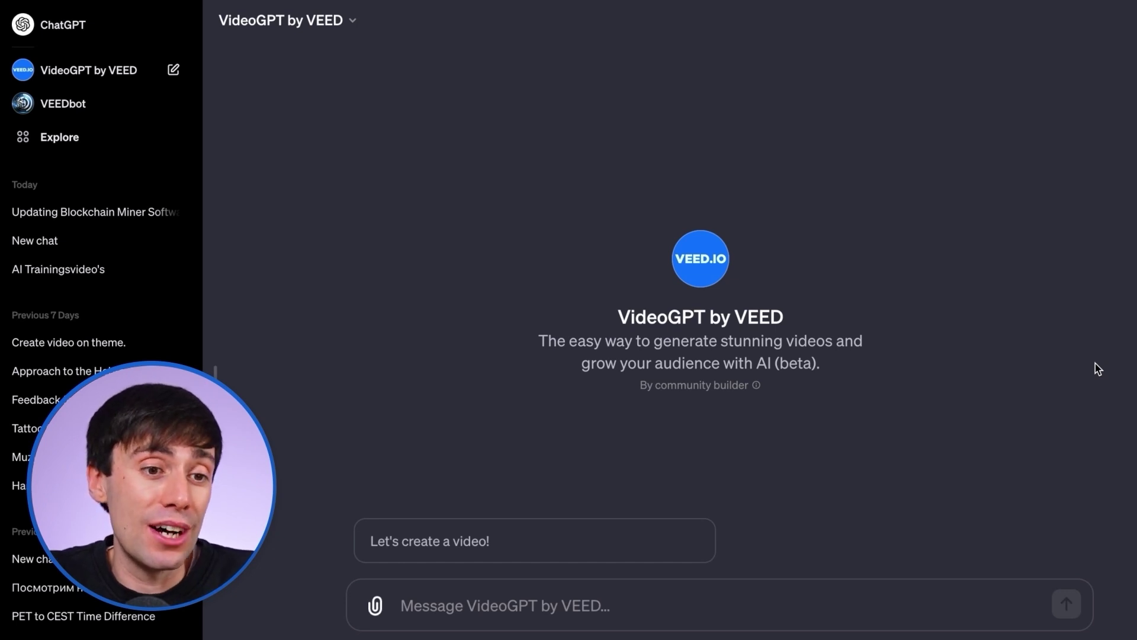
- Request a top-10 Roman Empire facts video from VideoGPT, then answer its questions on facts, footage and voiceover tone
{"action": "left_click", "coordinate": [504, 539]}
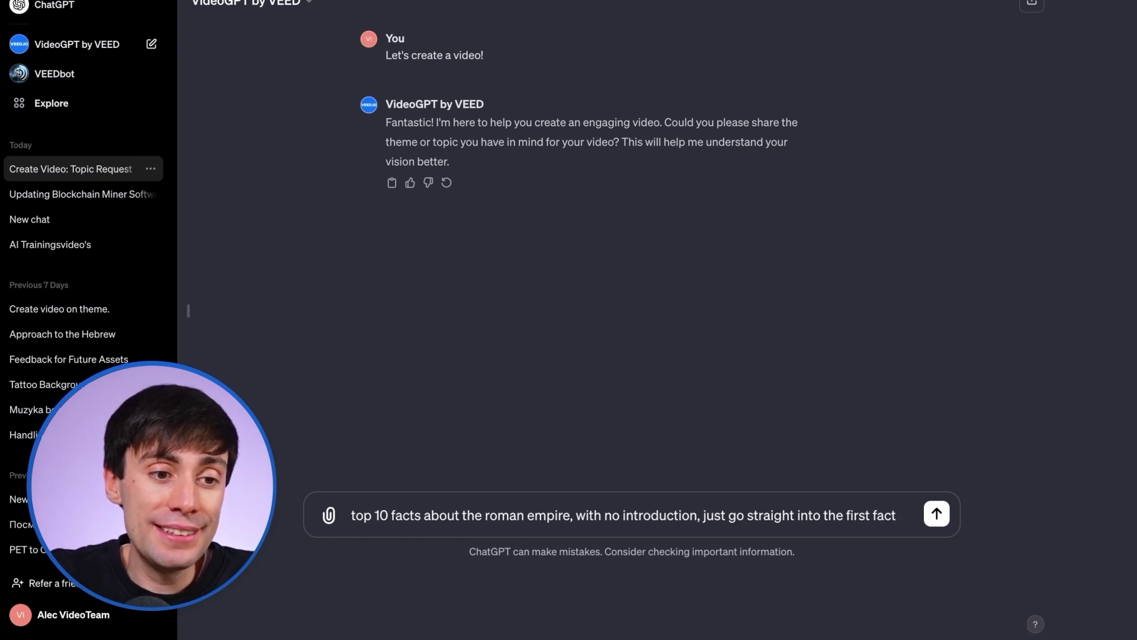
{"action": "key", "text": "Return"}
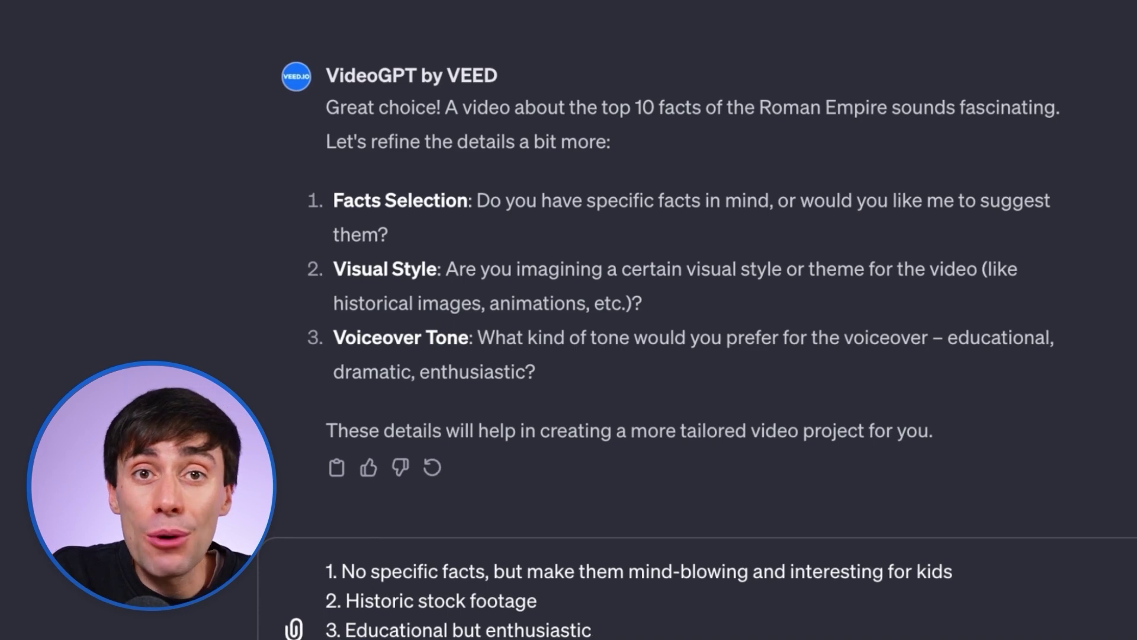
{"action": "key", "text": "Return"}
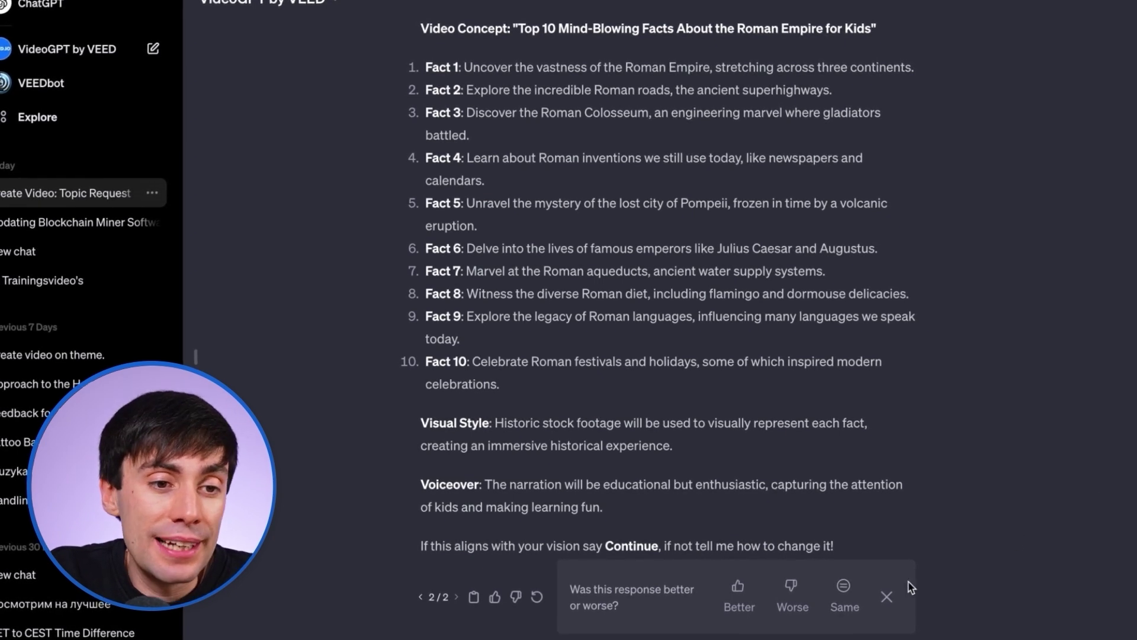
- Dismiss the feedback prompt, have VideoGPT replace fact 6, then send 'Continue' to generate the video
{"action": "left_click", "coordinate": [887, 597]}
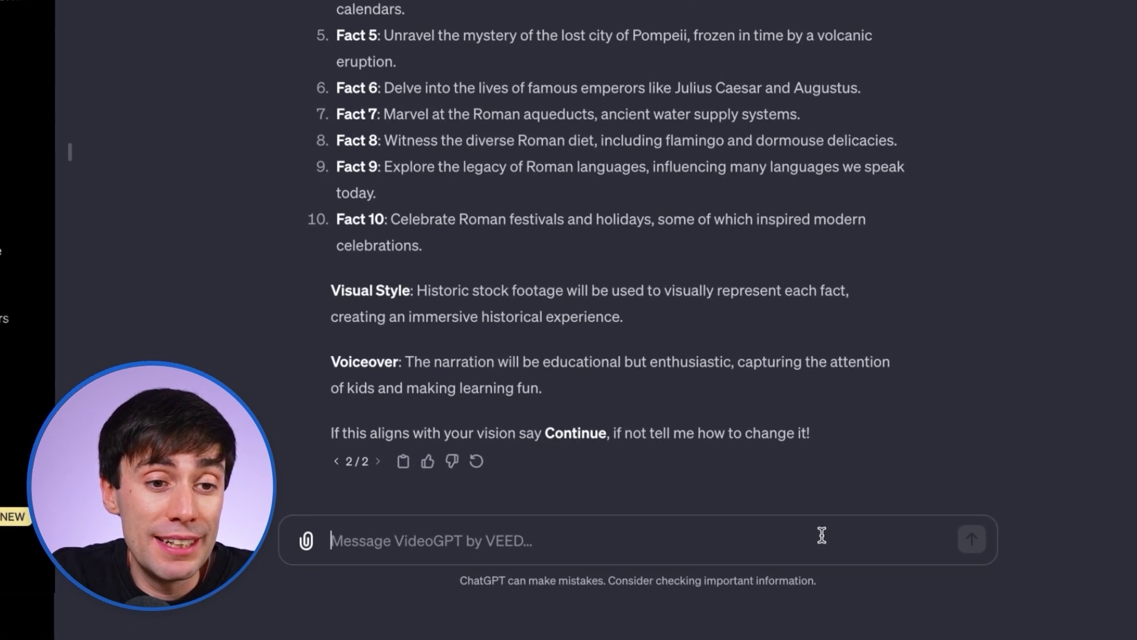
{"action": "type", "text": "ing else"}
{"action": "key", "text": "Return"}
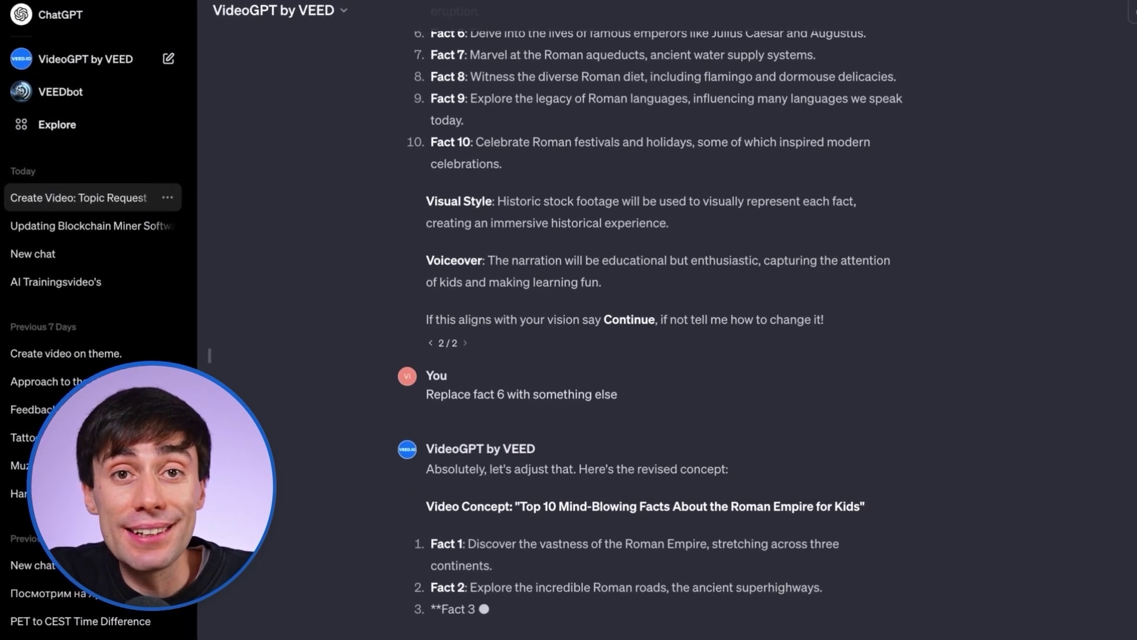
{"action": "type", "text": "Continue"}
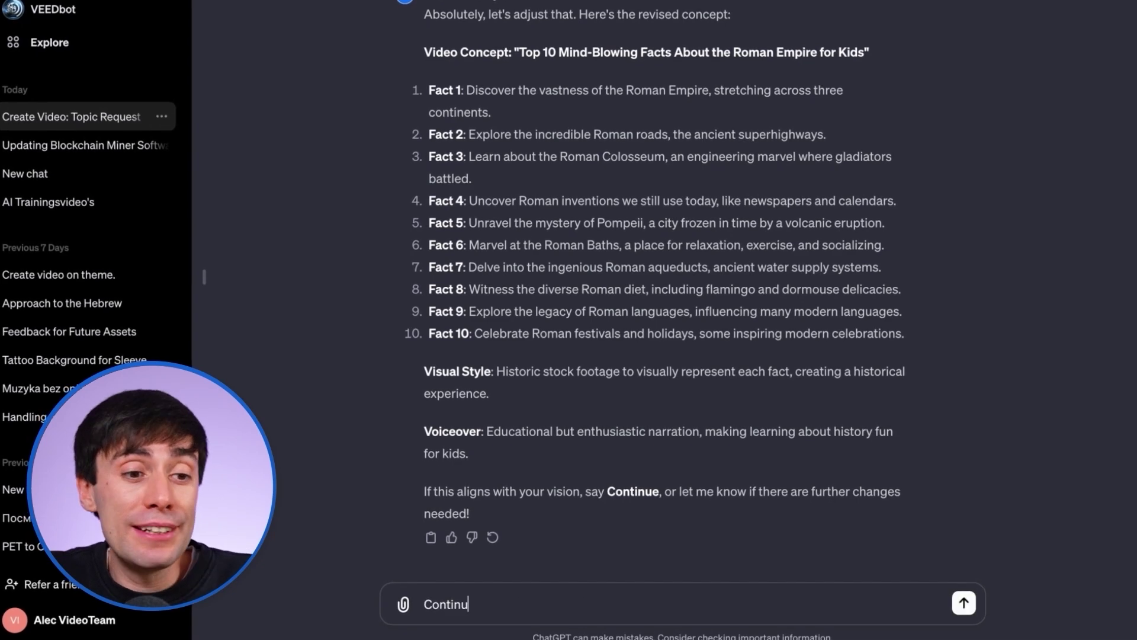
{"action": "key", "text": "Return"}
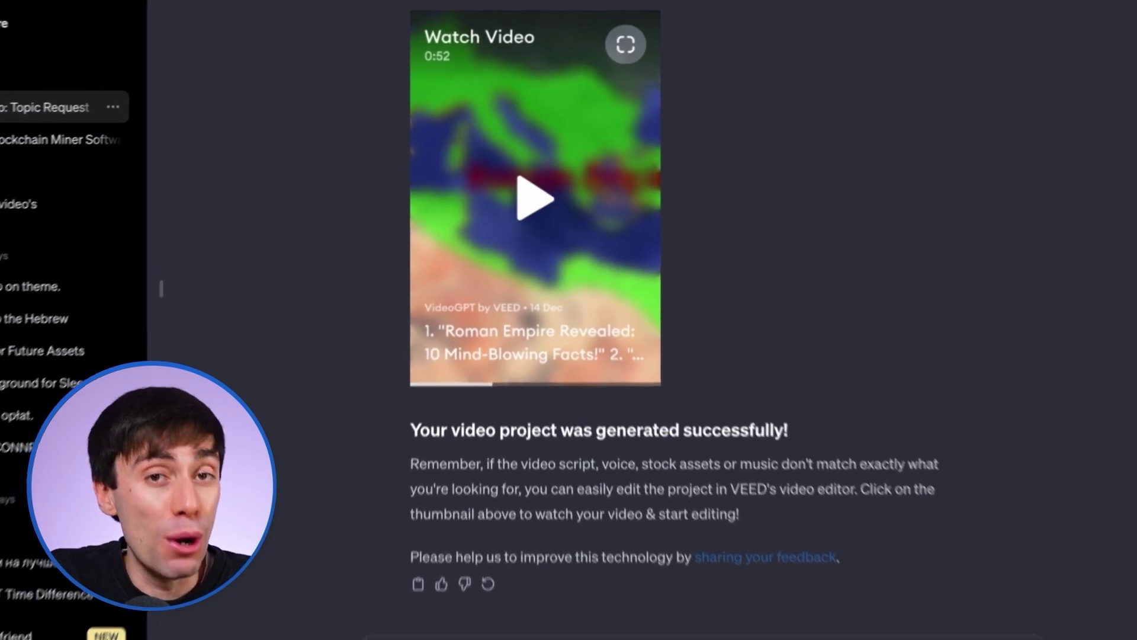
- Open the generated 'Roman Empire Revealed' video from its chat thumbnail in VEED's editor
{"action": "left_click", "coordinate": [533, 198]}
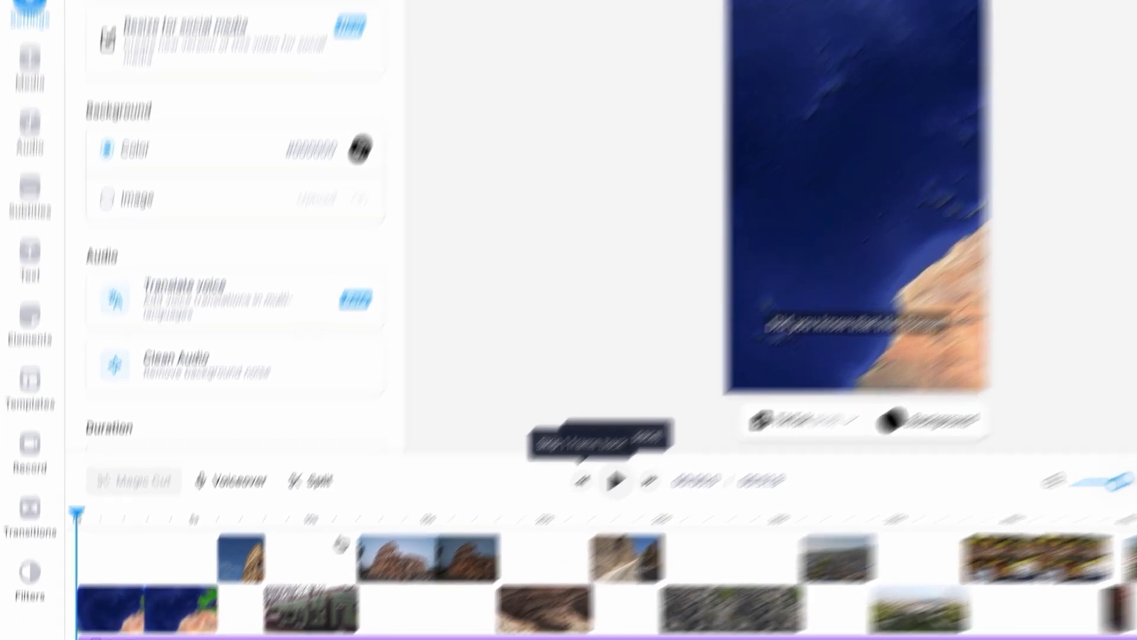
- Swap the opening map clip for the stock 'rome' clip of silhouetted Roman soldiers and play it back
{"action": "left_click", "coordinate": [125, 636]}
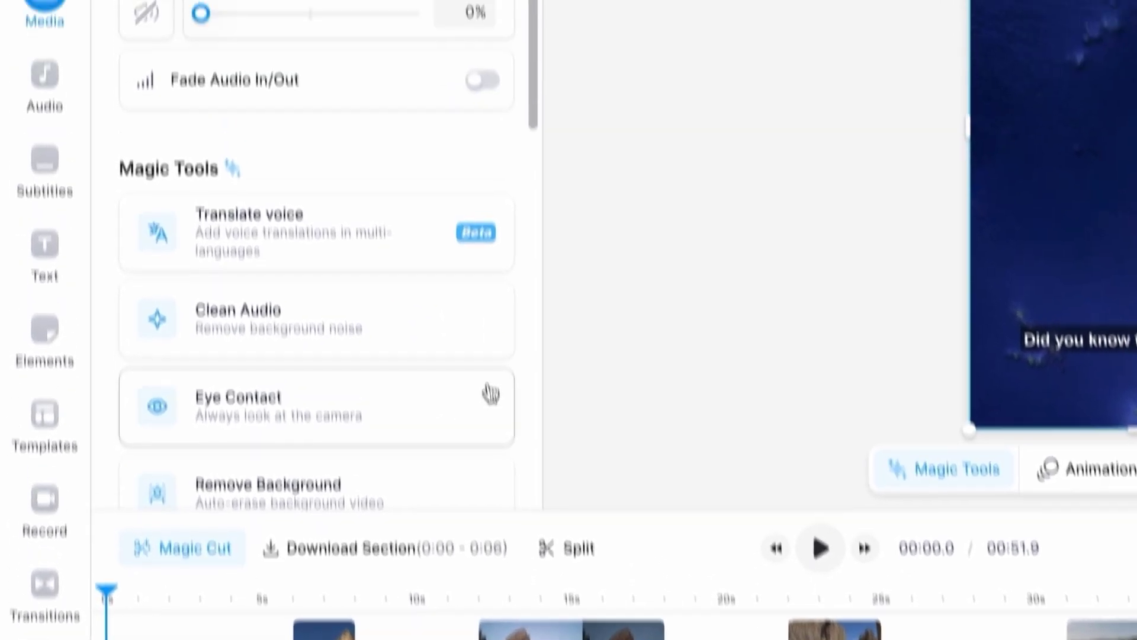
{"action": "scroll", "coordinate": [481, 201], "scroll_direction": "down", "scroll_amount": 10}
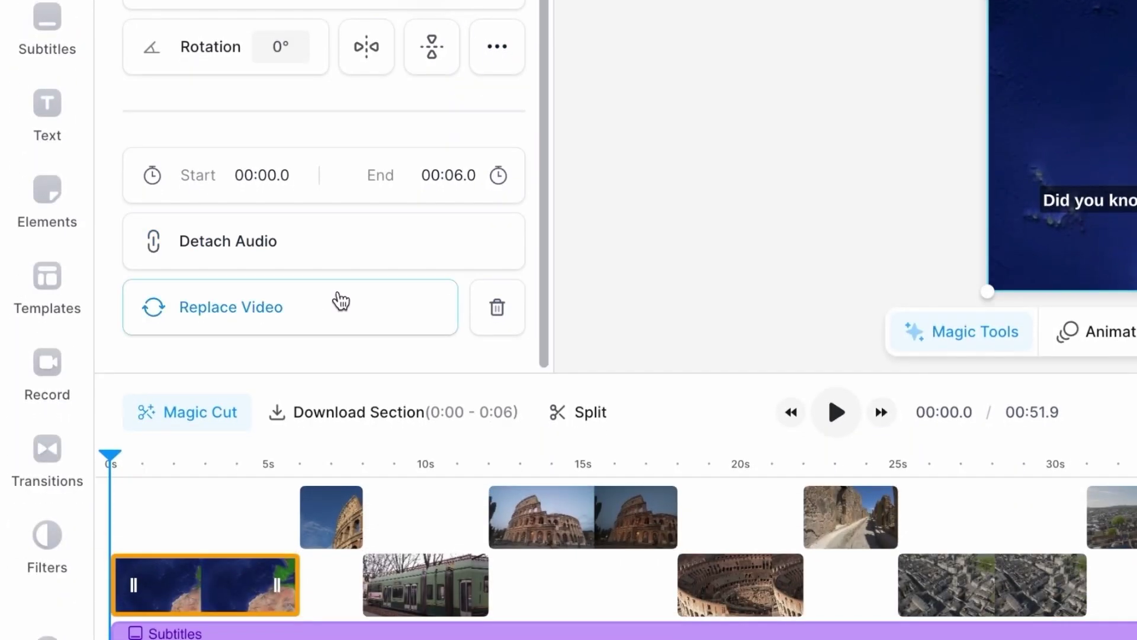
{"action": "left_click", "coordinate": [334, 302]}
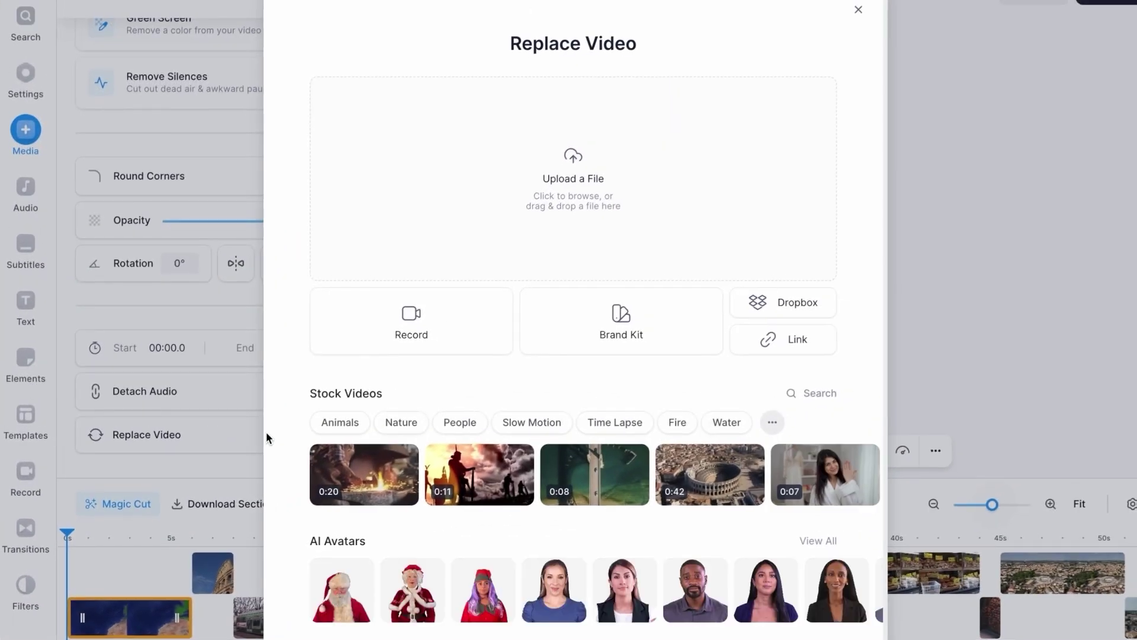
{"action": "left_click", "coordinate": [806, 403]}
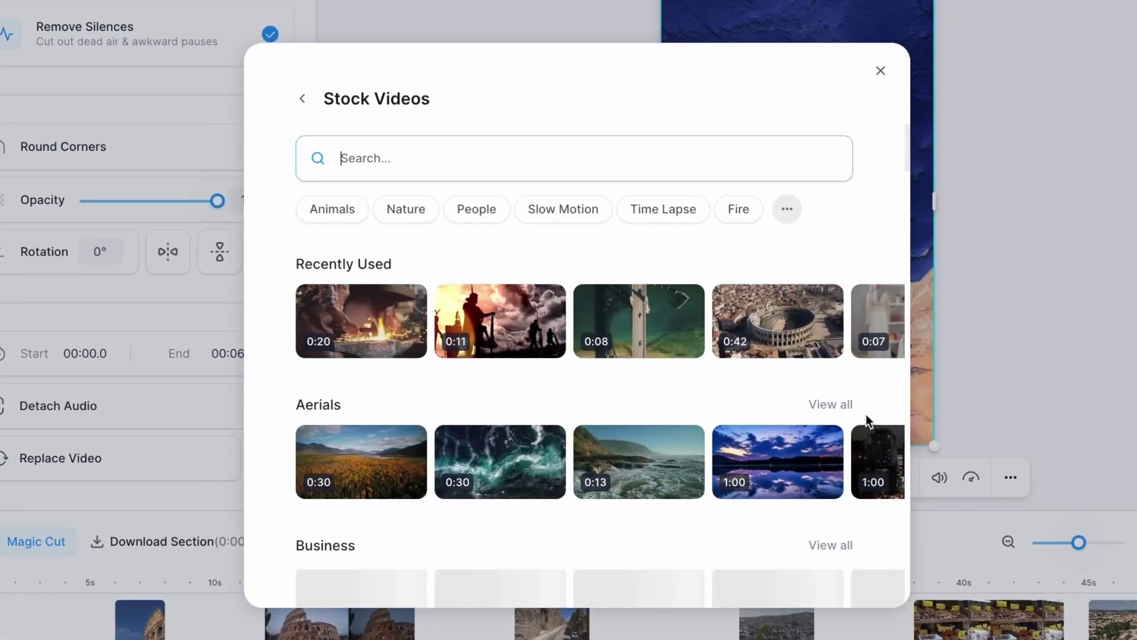
{"action": "type", "text": "rome"}
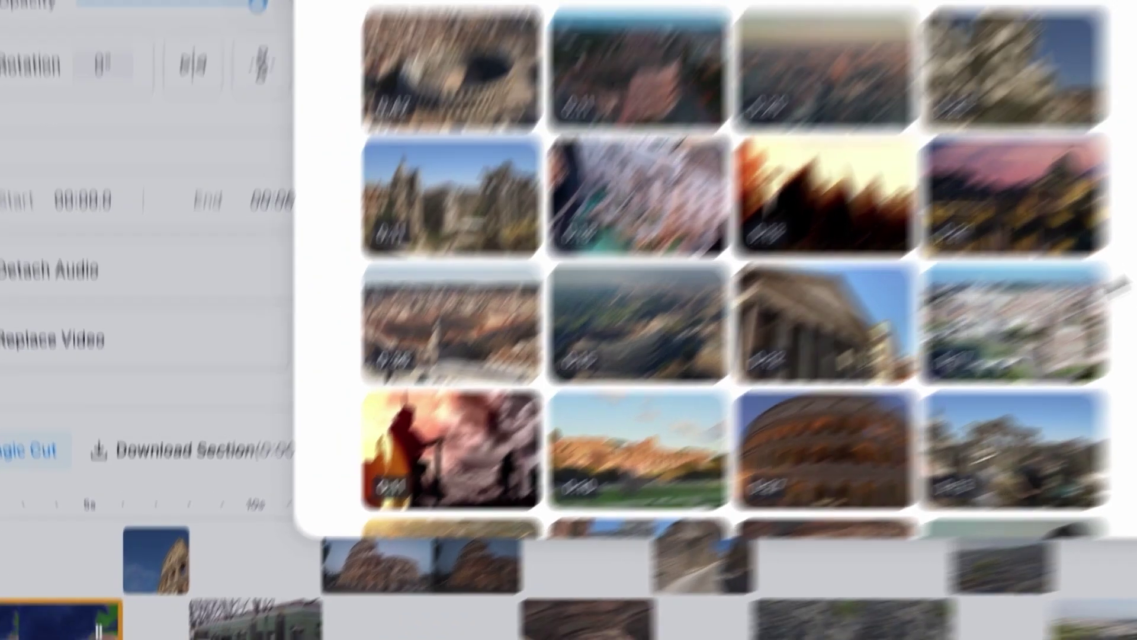
{"action": "mouse_move", "coordinate": [352, 581]}
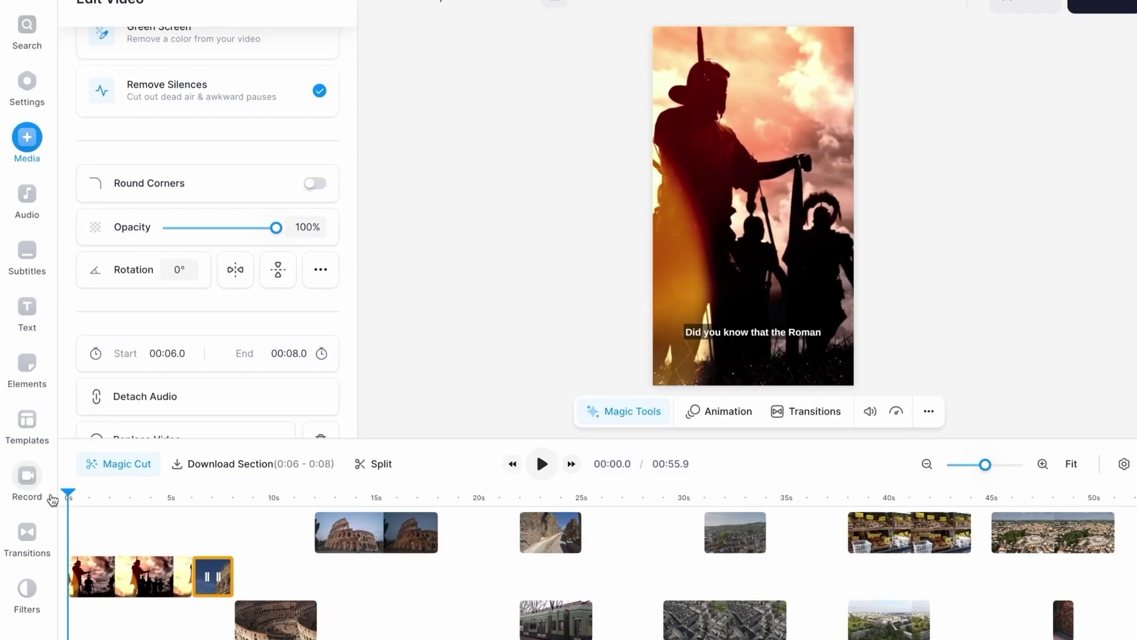
{"action": "key", "text": "space"}
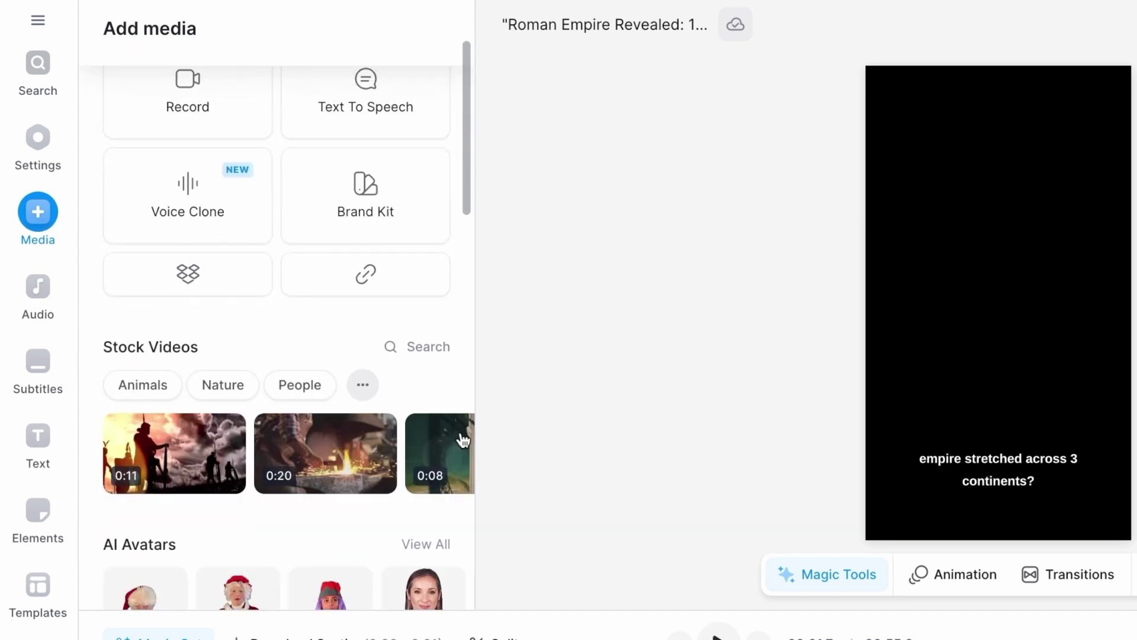
- Search stock music for 'rome', preview the Rome track and add it to the project
{"action": "left_click", "coordinate": [423, 302]}
{"action": "type", "text": "empire"}
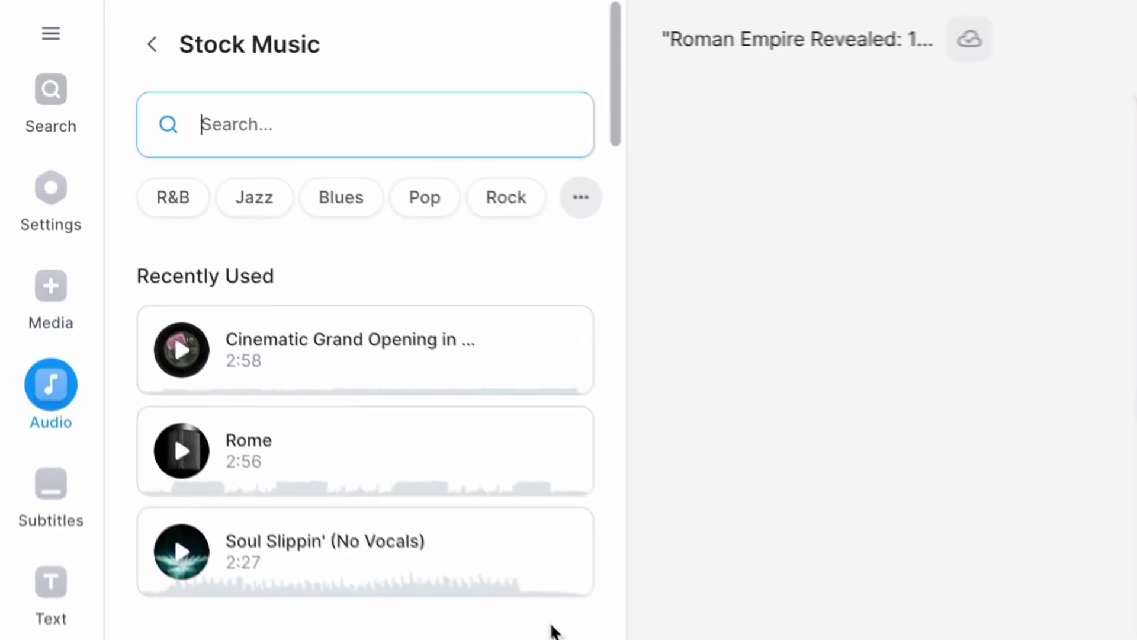
{"action": "type", "text": "rome"}
{"action": "left_click", "coordinate": [194, 383]}
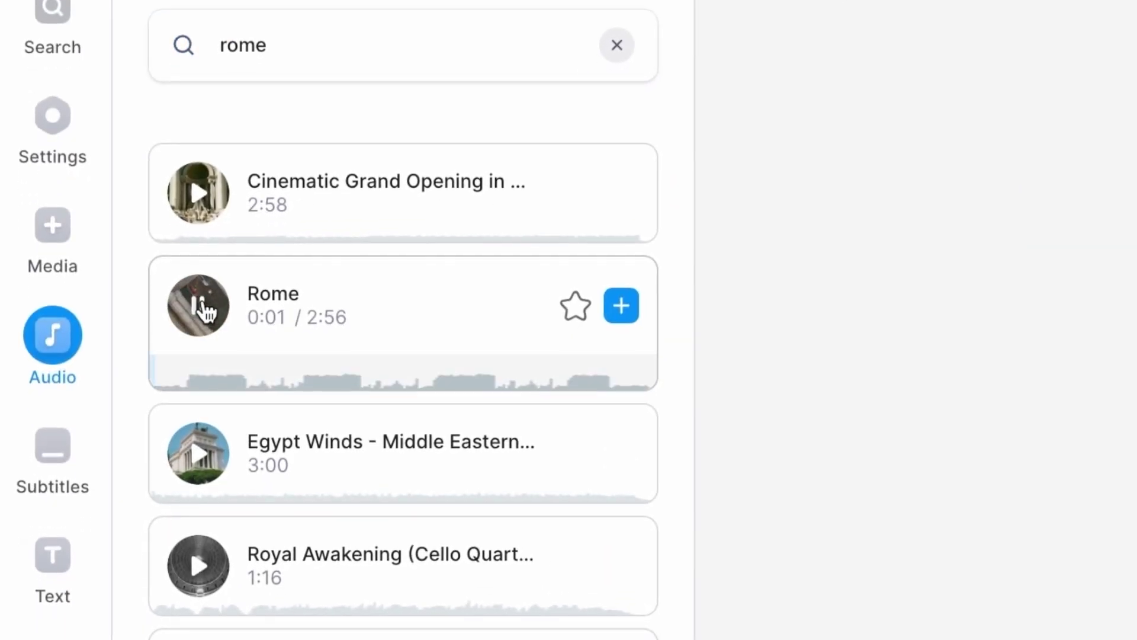
{"action": "left_click", "coordinate": [205, 310]}
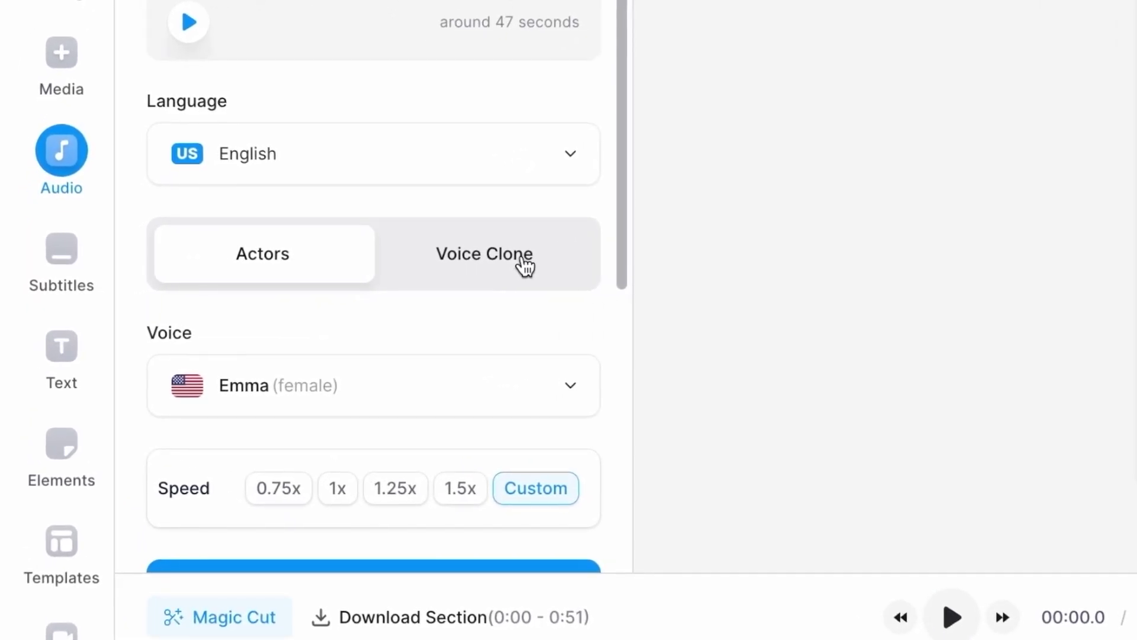
- Record a new voice clone sample and re-generate the voiceover with it, shortening the video to 0:49.9
{"action": "left_click", "coordinate": [525, 261]}
{"action": "scroll", "coordinate": [519, 263], "scroll_direction": "down", "scroll_amount": 3}
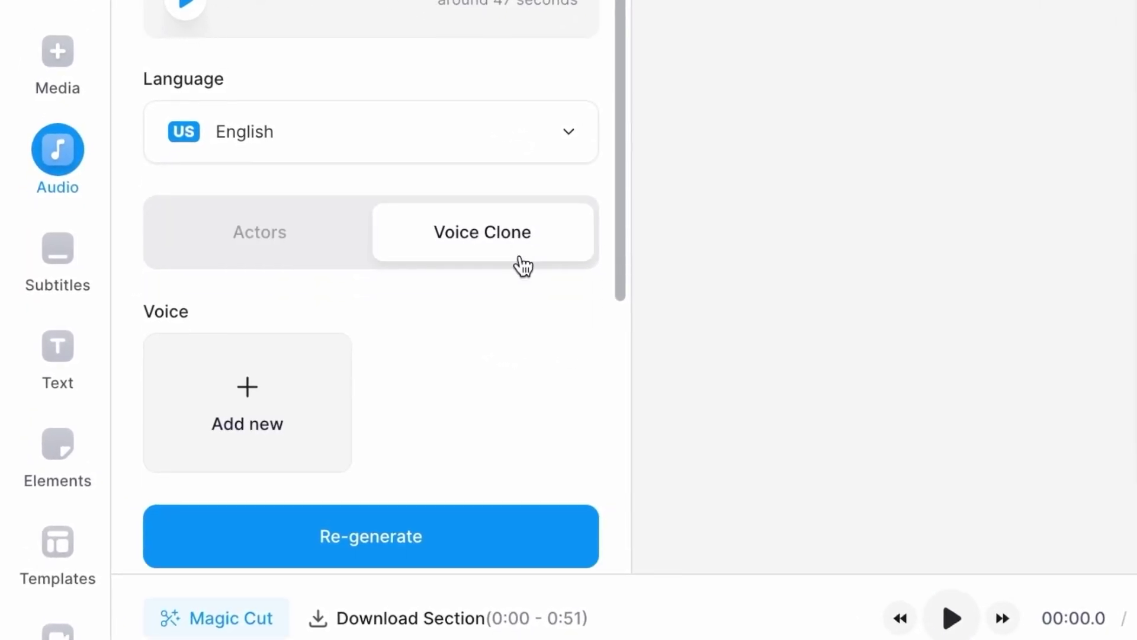
{"action": "left_click", "coordinate": [283, 292]}
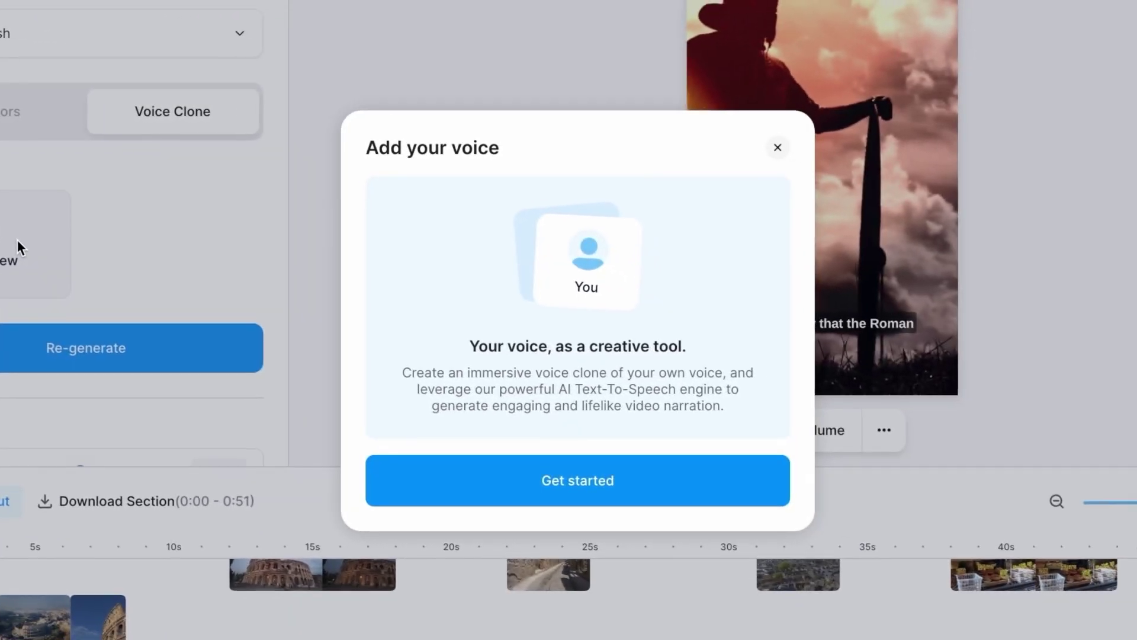
{"action": "left_click", "coordinate": [621, 479]}
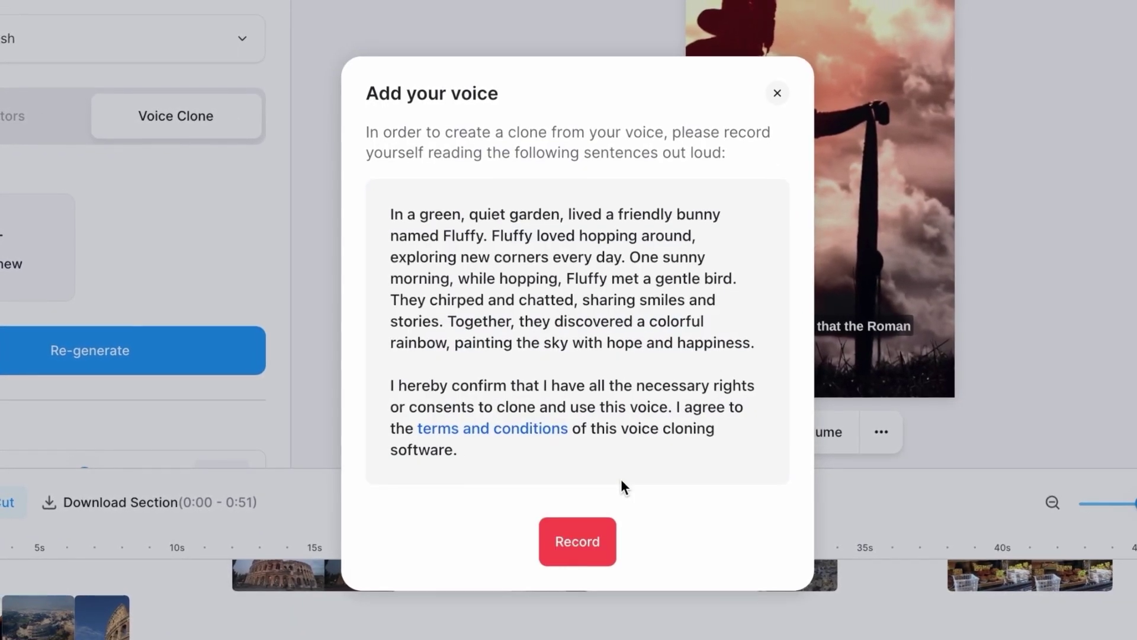
{"action": "left_click", "coordinate": [604, 539]}
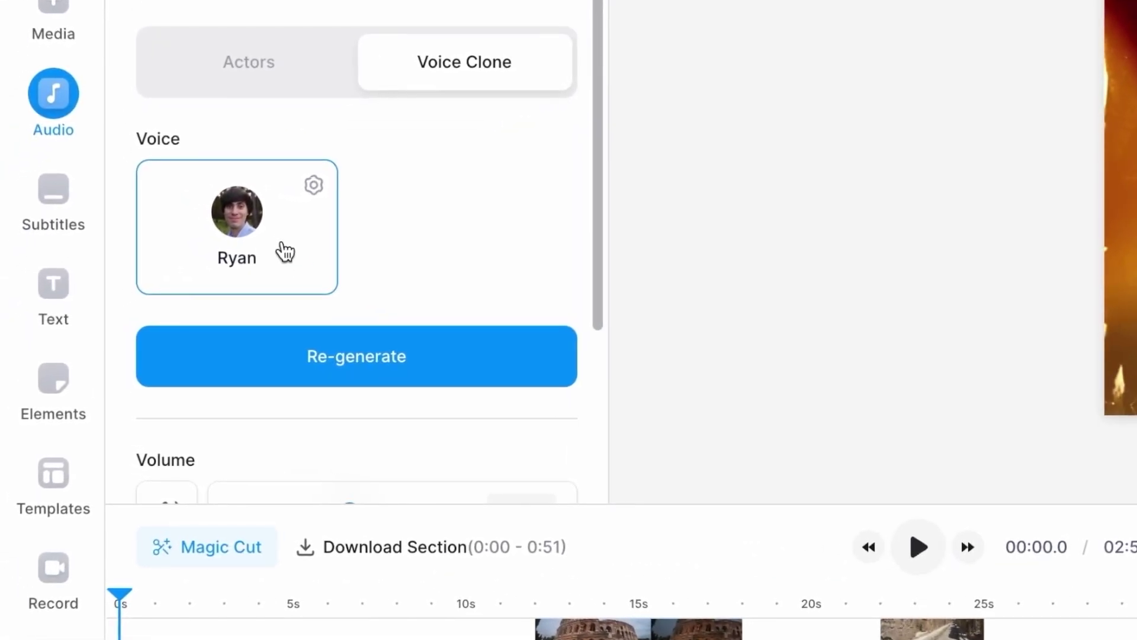
{"action": "left_click", "coordinate": [389, 347]}
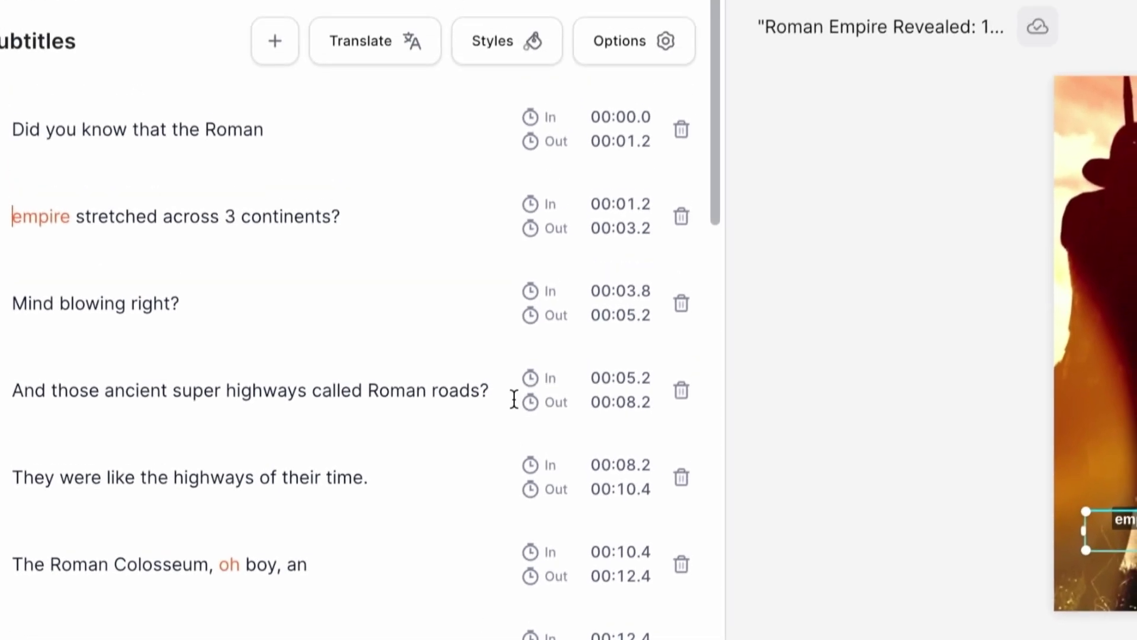
- Give the subtitles the Phat preset at 72px with yellow #ffe069 text
{"action": "left_click", "coordinate": [497, 52]}
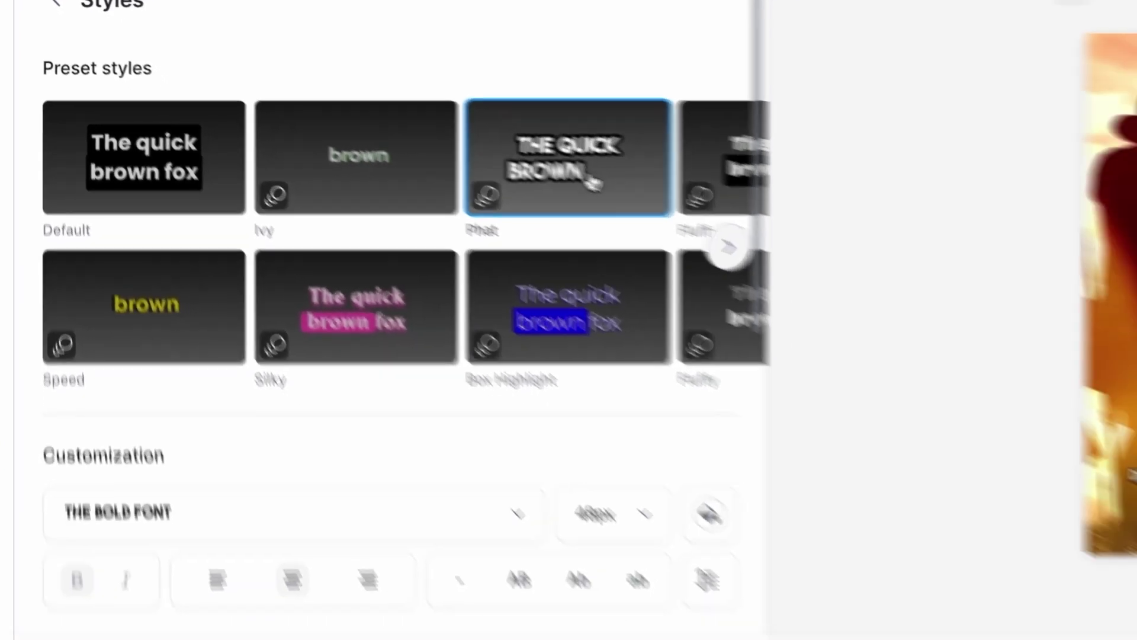
{"action": "left_click", "coordinate": [699, 591]}
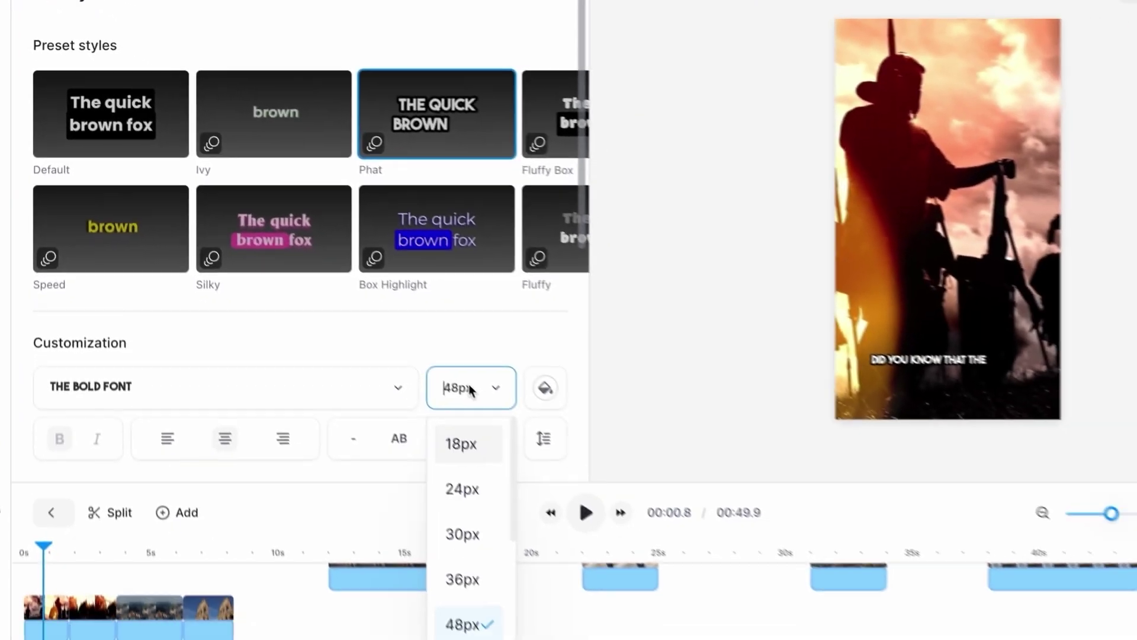
{"action": "scroll", "coordinate": [443, 566], "scroll_direction": "down", "scroll_amount": 2}
{"action": "left_click", "coordinate": [443, 565]}
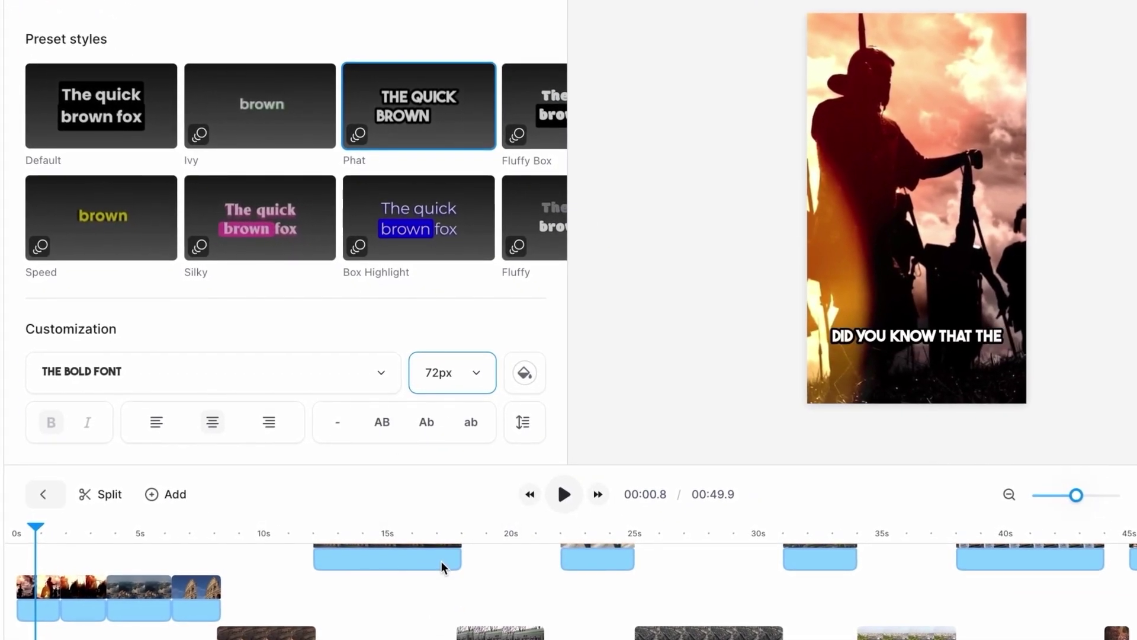
{"action": "left_click", "coordinate": [528, 386]}
{"action": "left_click", "coordinate": [332, 500]}
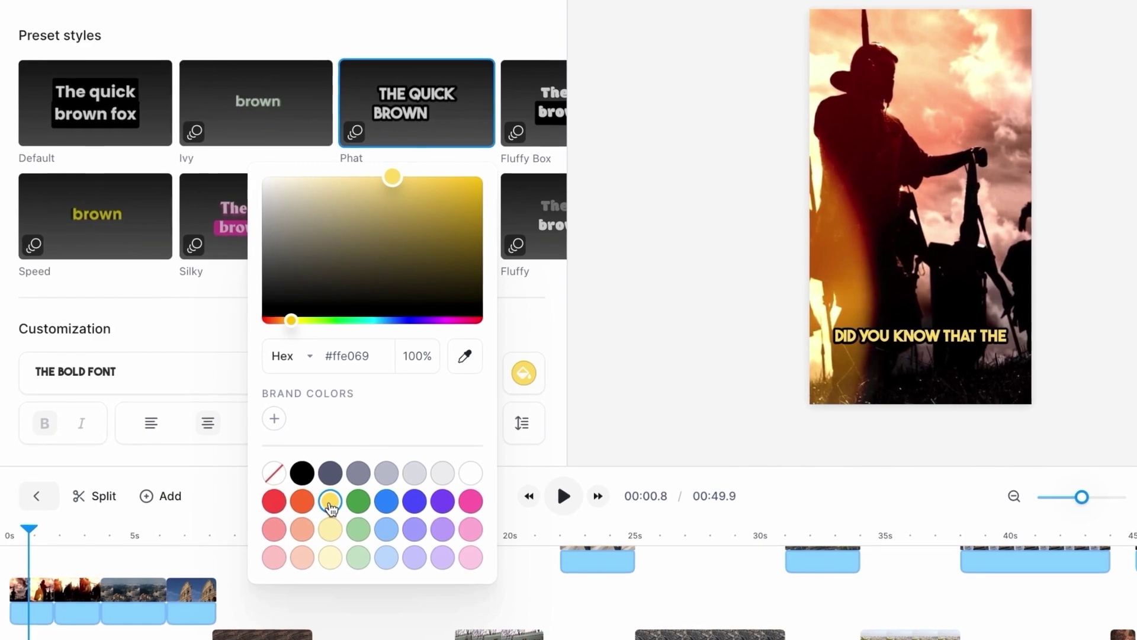